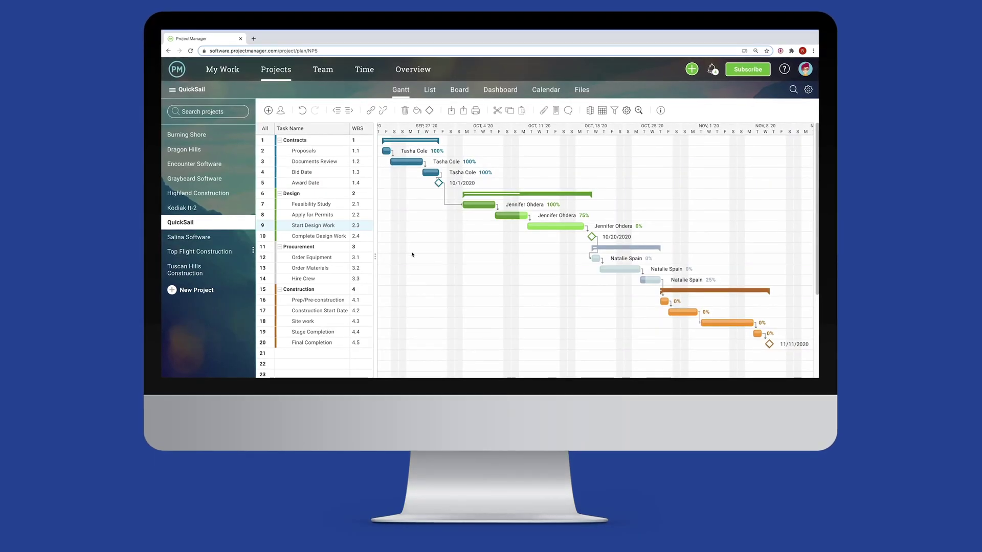
Set Apply for Permits to 100%, end Start Design Work Oct 21, and link row 16 to Site work
drag(519, 215, 527, 216)
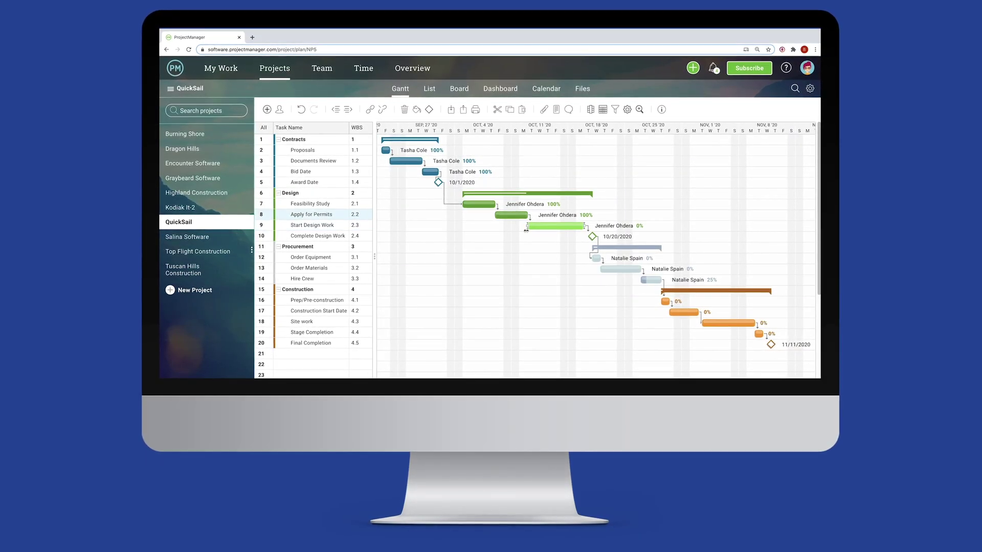
drag(585, 226, 596, 226)
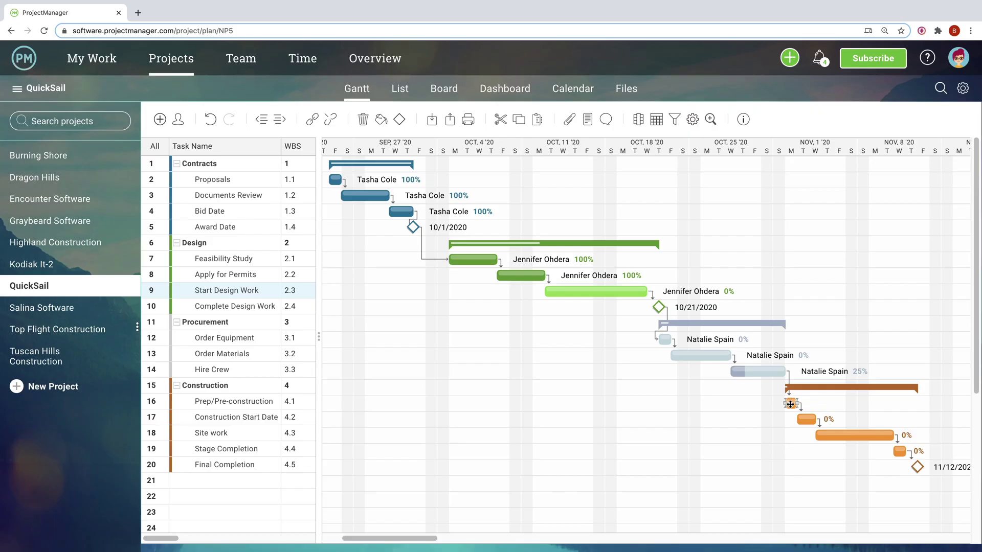
drag(813, 450, 836, 435)
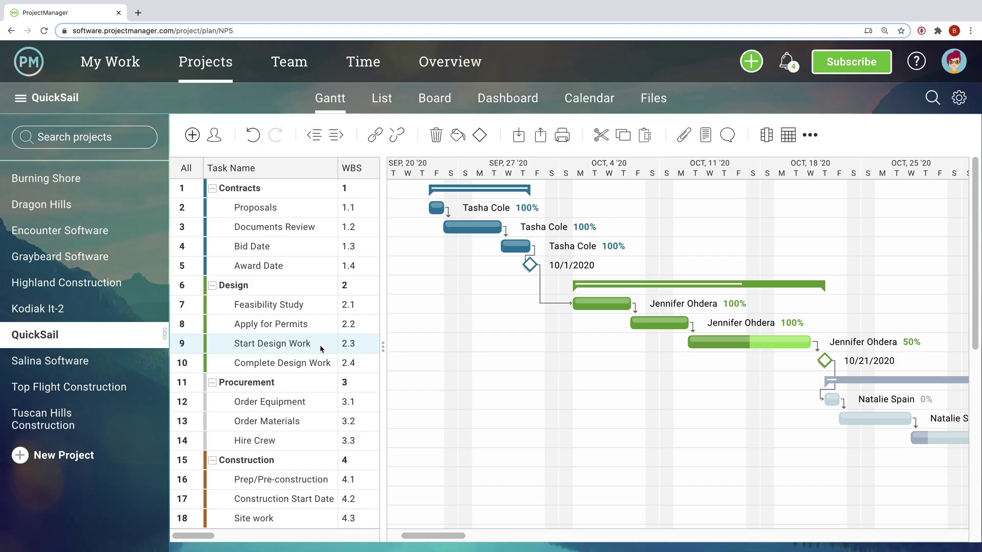
Assign the checked person 4 hours on Start Design Work, then close the enlarged Dragon Hills Cost chart
right_click(320, 344)
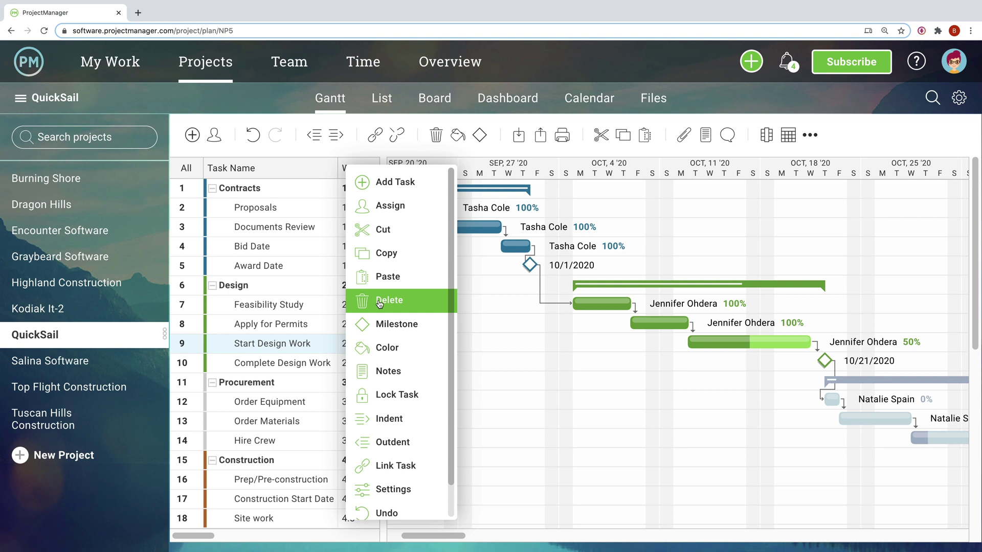
click(391, 213)
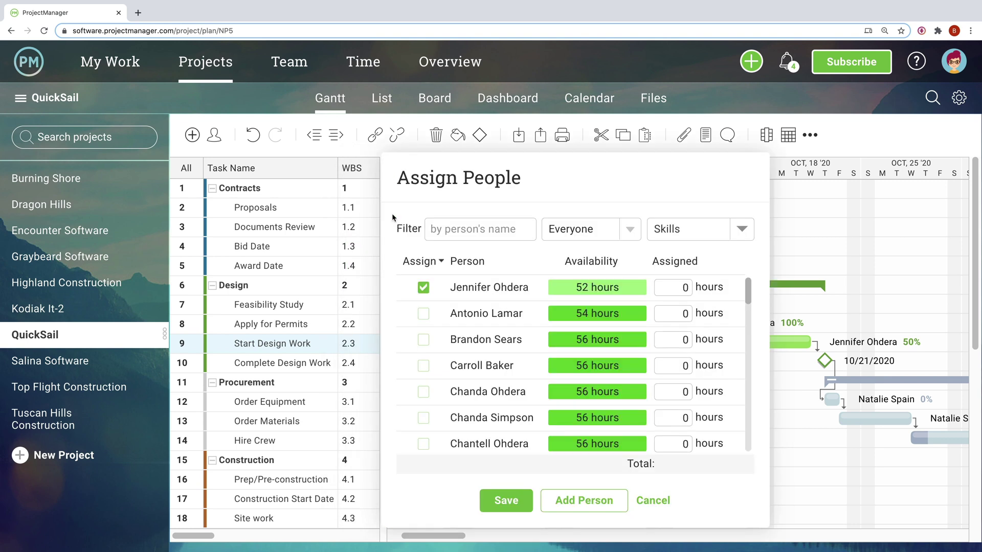
click(681, 287)
text(4)
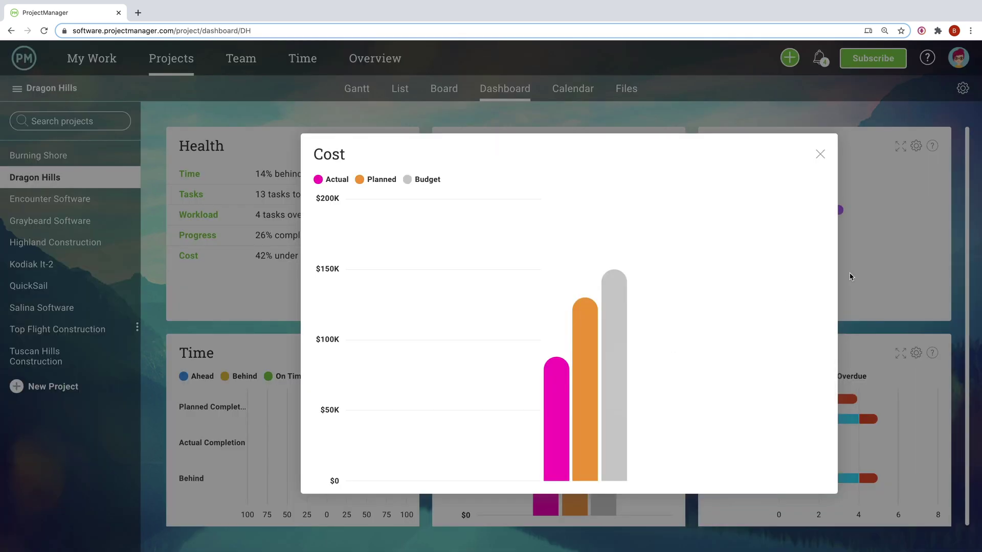
click(872, 264)
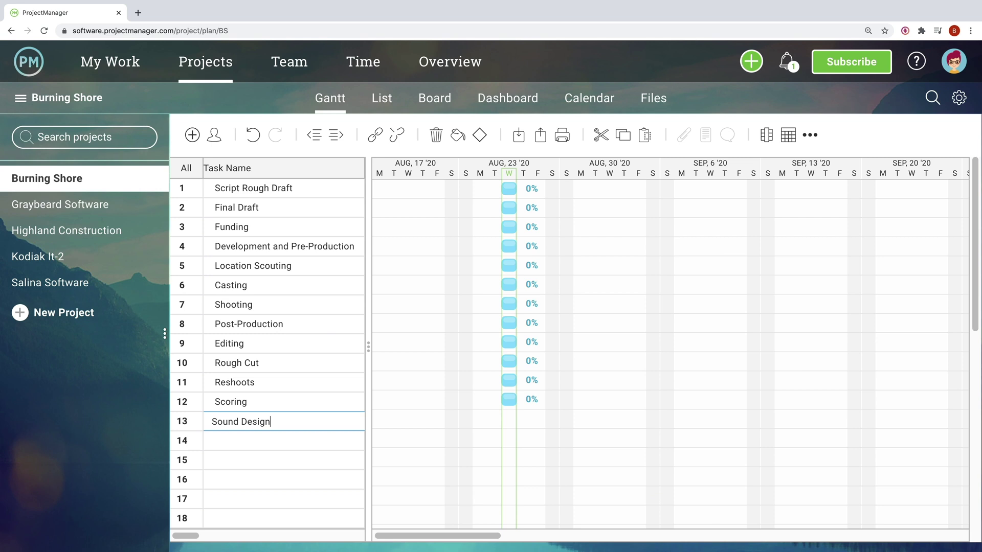
Commit Sound Design, then add Coloring, Final Edit and Submission to Festival as new tasks
key(Return)
text(Colori)
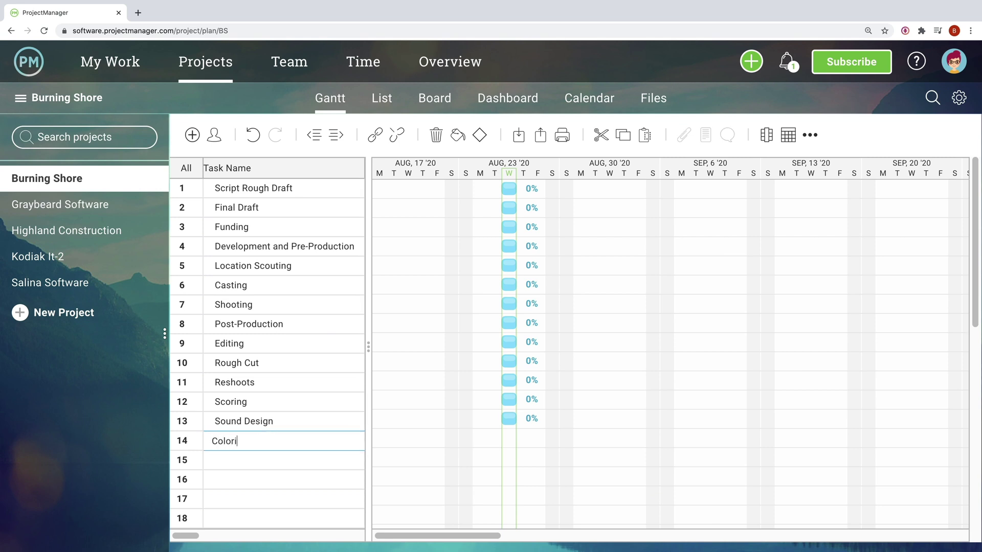
text(ng)
key(Return)
text(Final E)
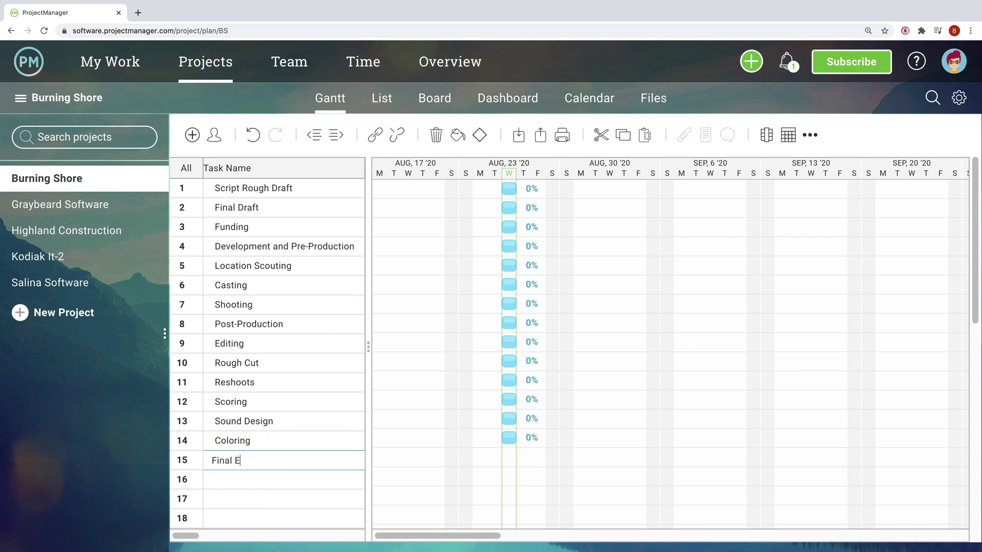
text(dit)
key(Return)
text(Submiss)
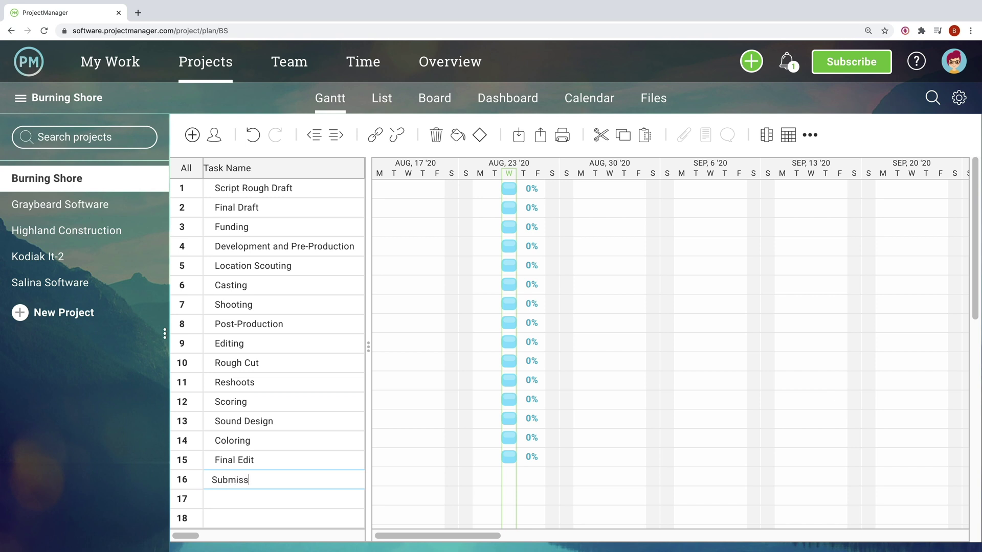
text(ion to Festival)
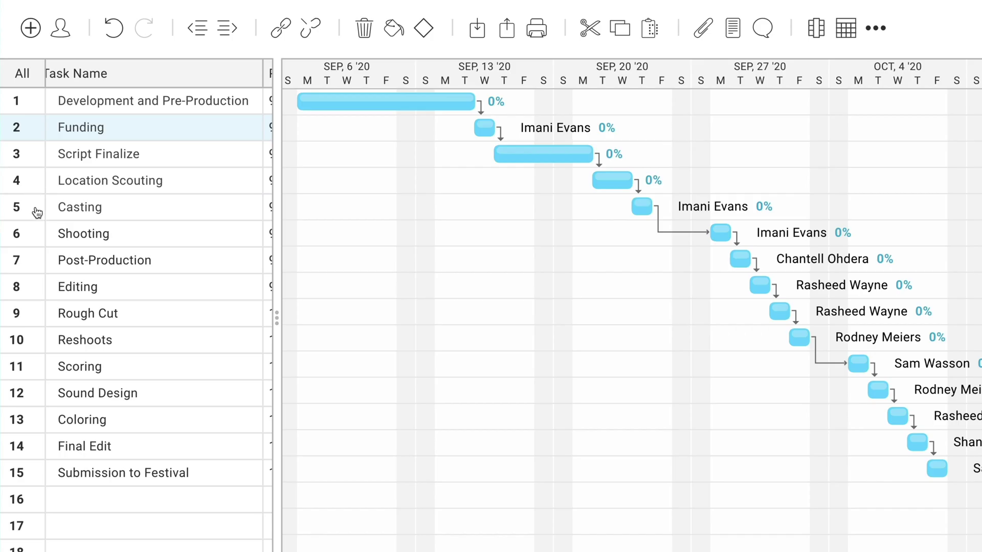
Indent Funding through Casting under Development and Pre-Production, and make Casting a milestone
shift+click(36, 209)
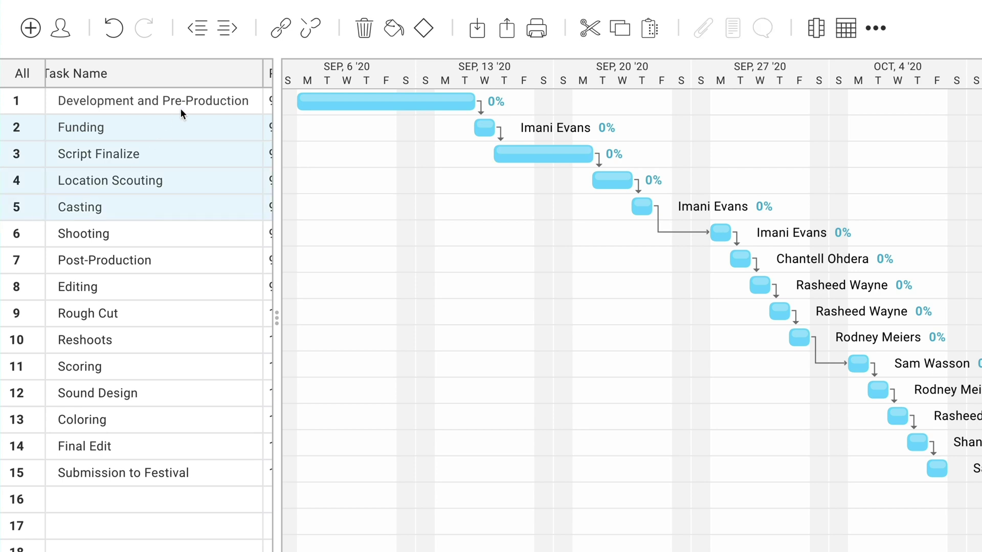
click(227, 34)
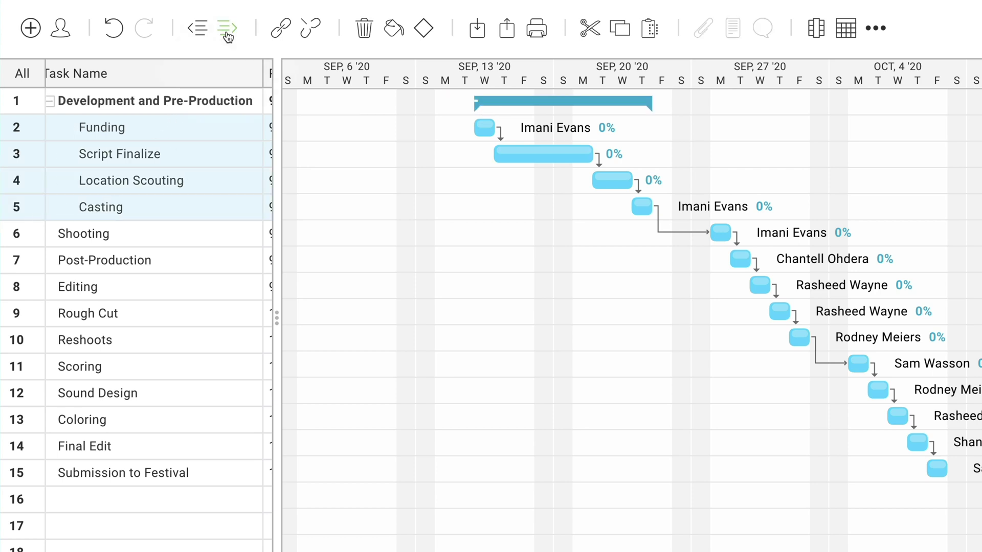
click(38, 211)
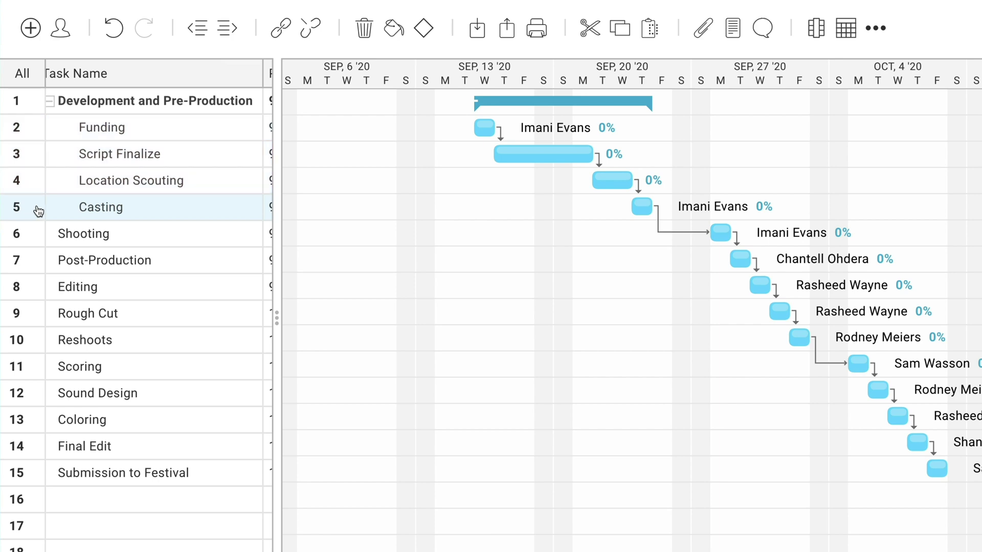
click(424, 30)
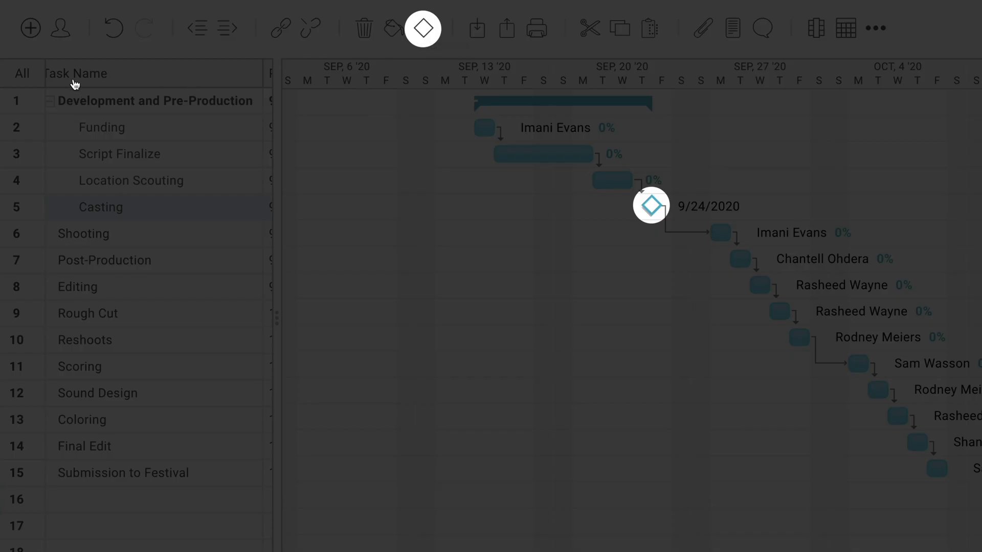
shift+click(29, 105)
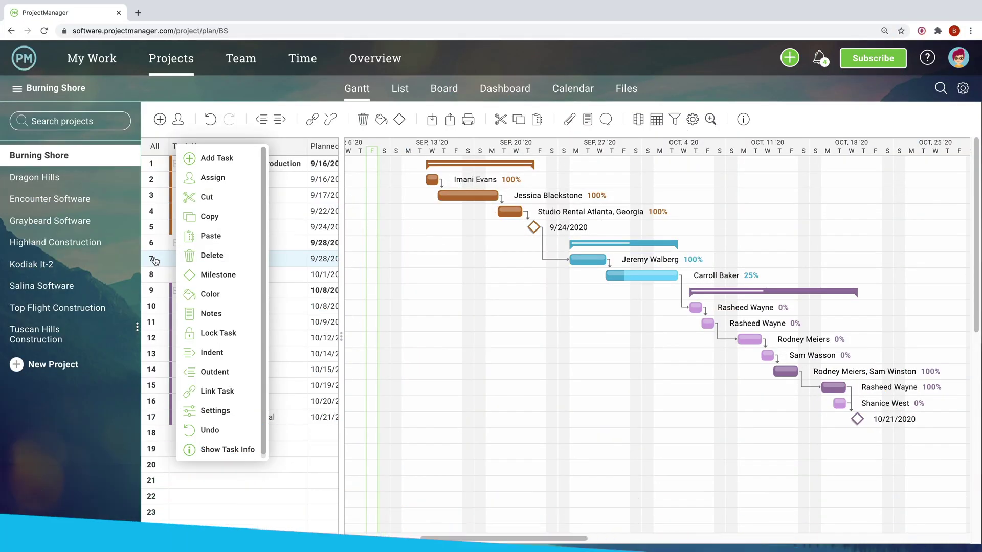
Give the checked assignee 3 assigned hours on Location 1 and save
click(225, 179)
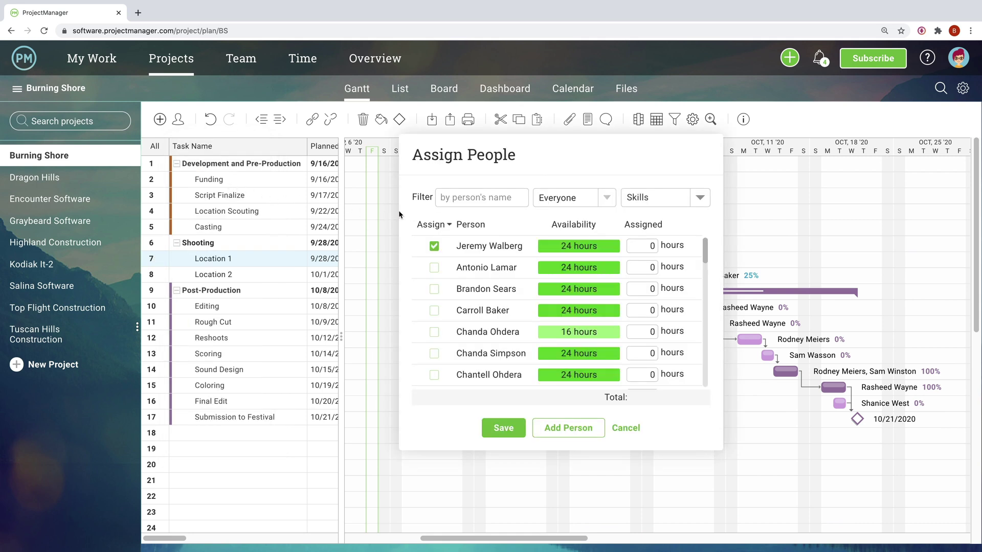
click(641, 245)
text(3)
click(503, 428)
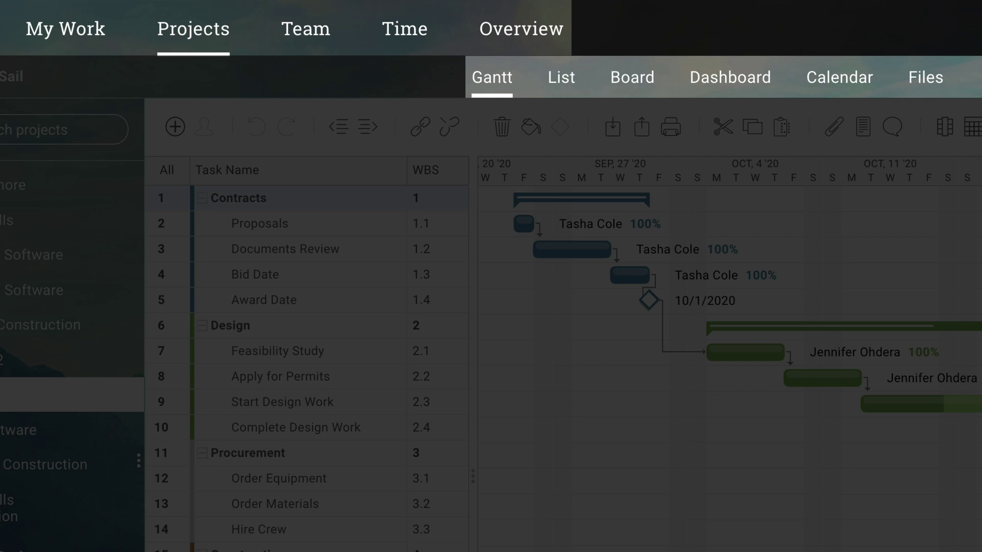
Post 'Time to celebrate!' on Article- Week 3 and move Sprint planning from Thursday to Friday
scroll(747, 276, down, 3)
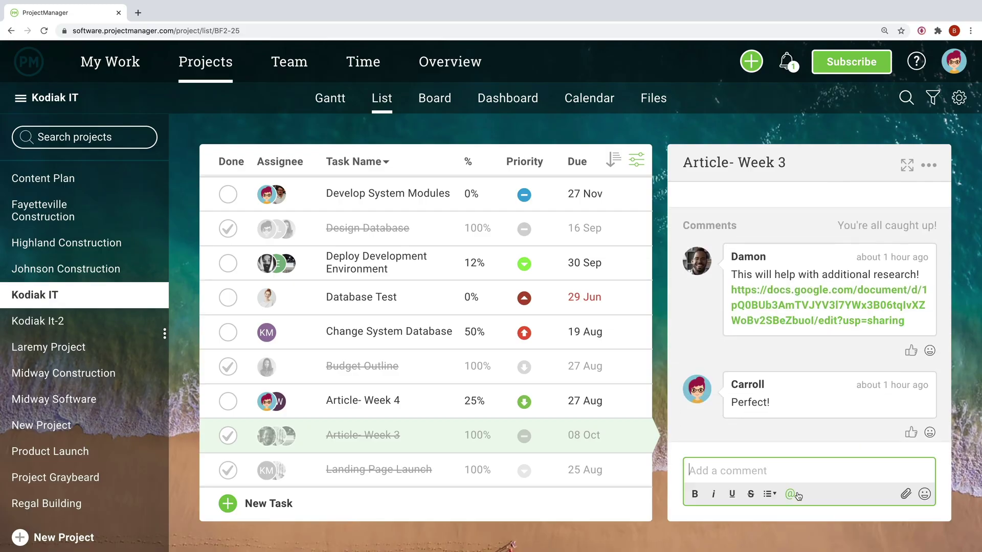
text(Time to celebrate!)
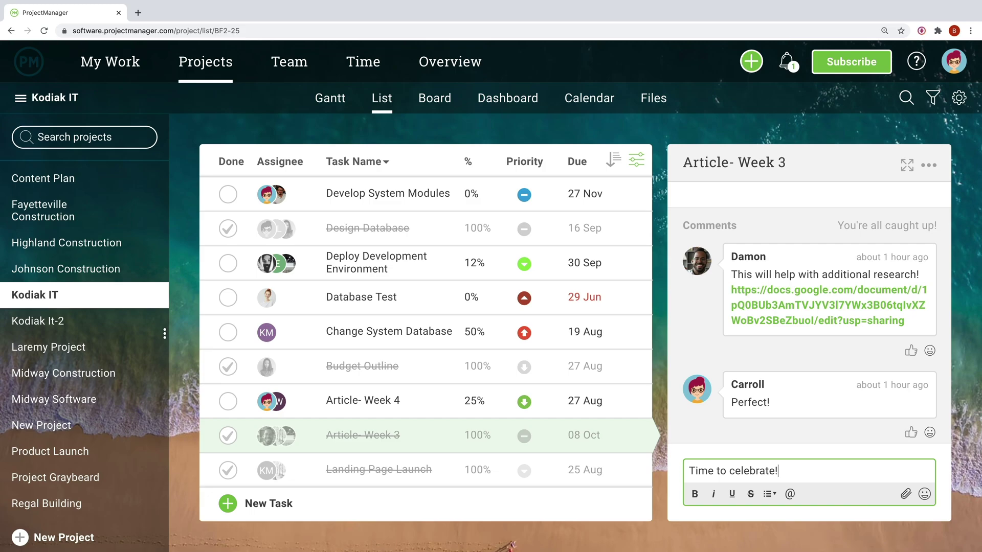
key(Return)
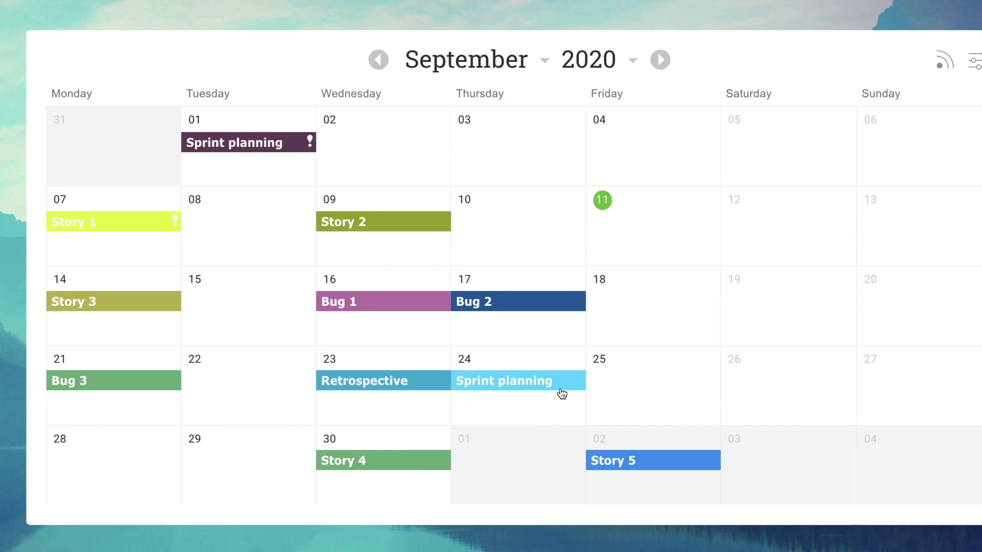
drag(541, 391, 598, 382)
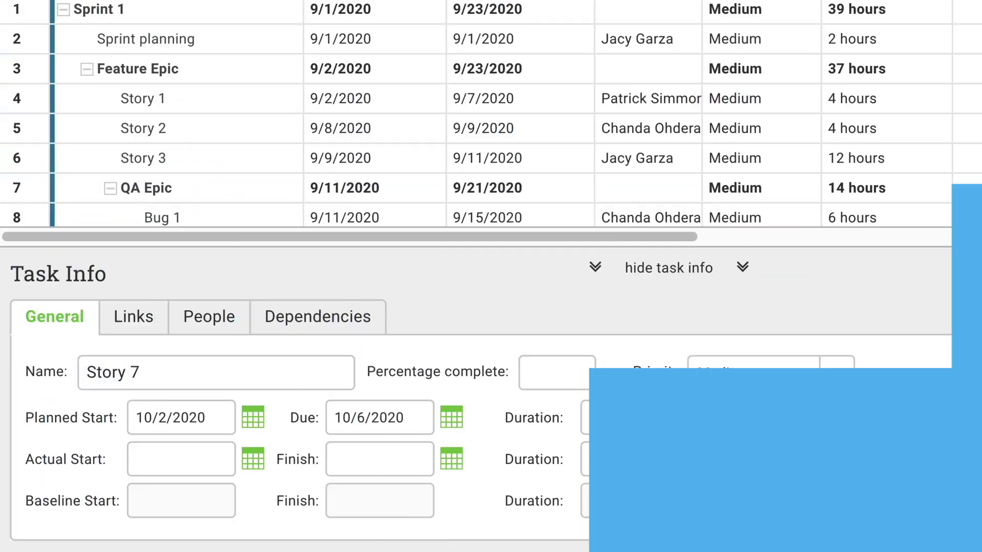
Enter a 3,000 cost for Story 7 and widen the grid to show start, finish and hours columns
click(940, 425)
text(3)
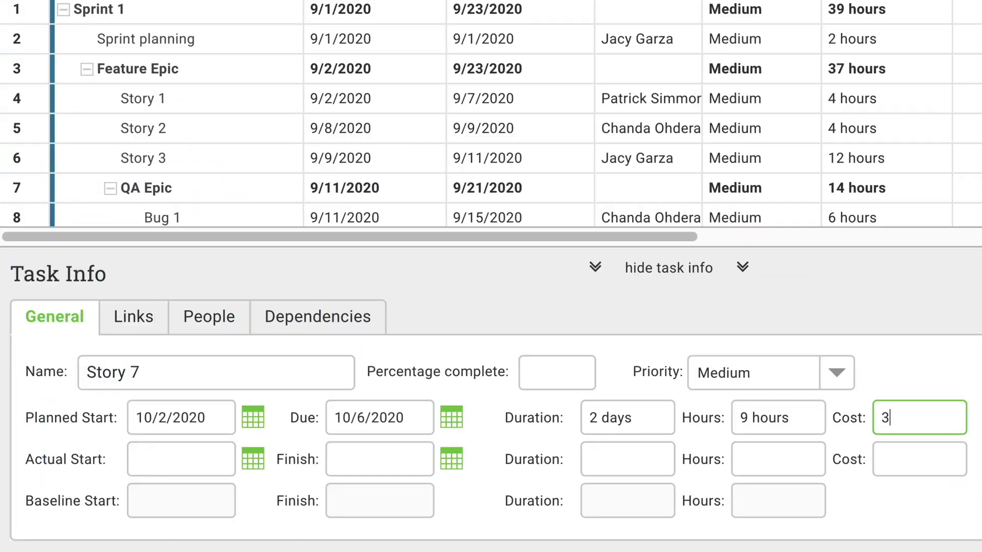
text(,000)
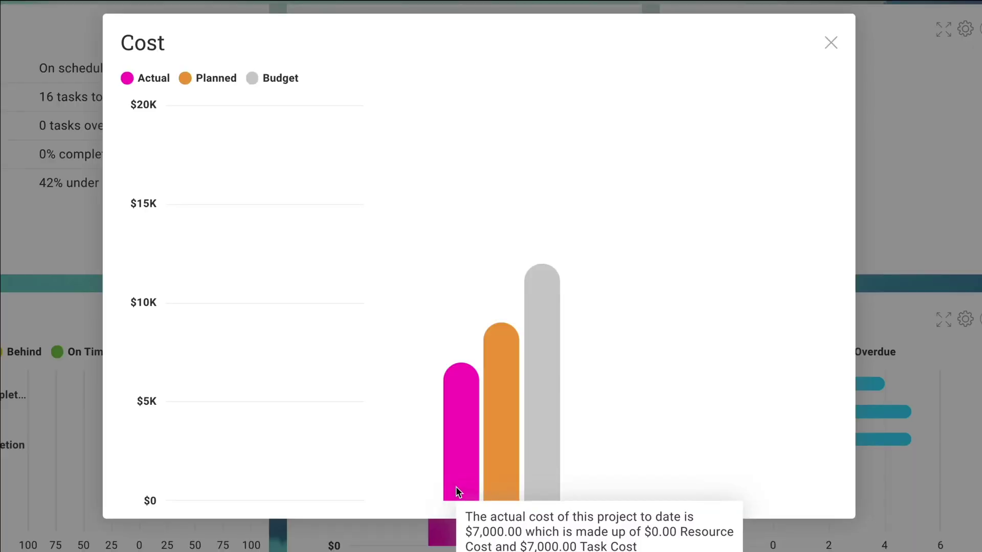
mouse_move(501, 430)
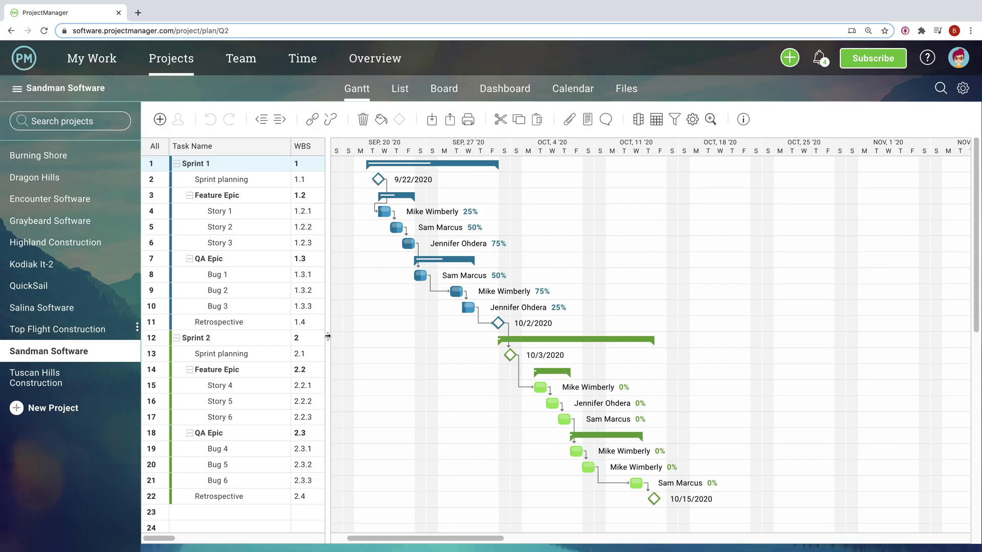
drag(327, 336, 780, 341)
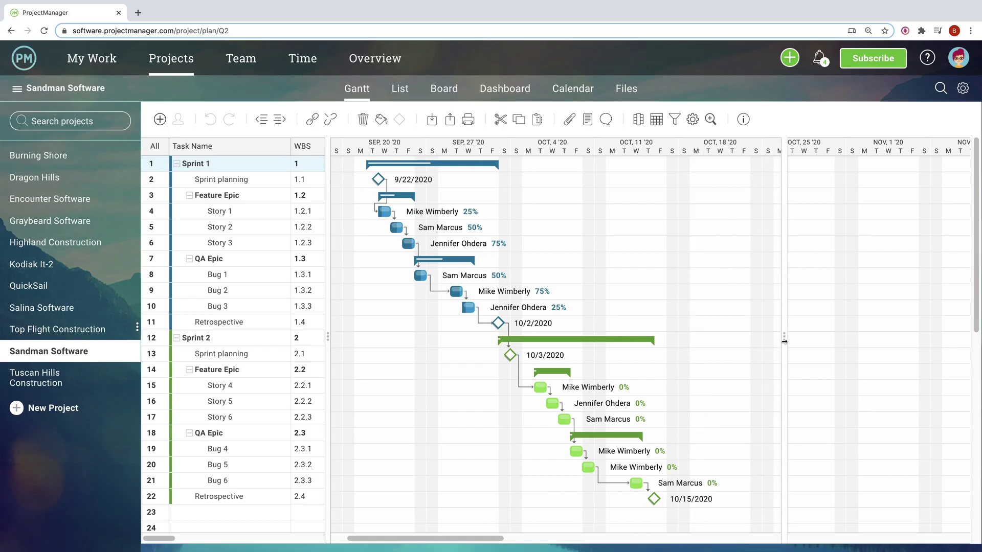
drag(779, 341, 786, 340)
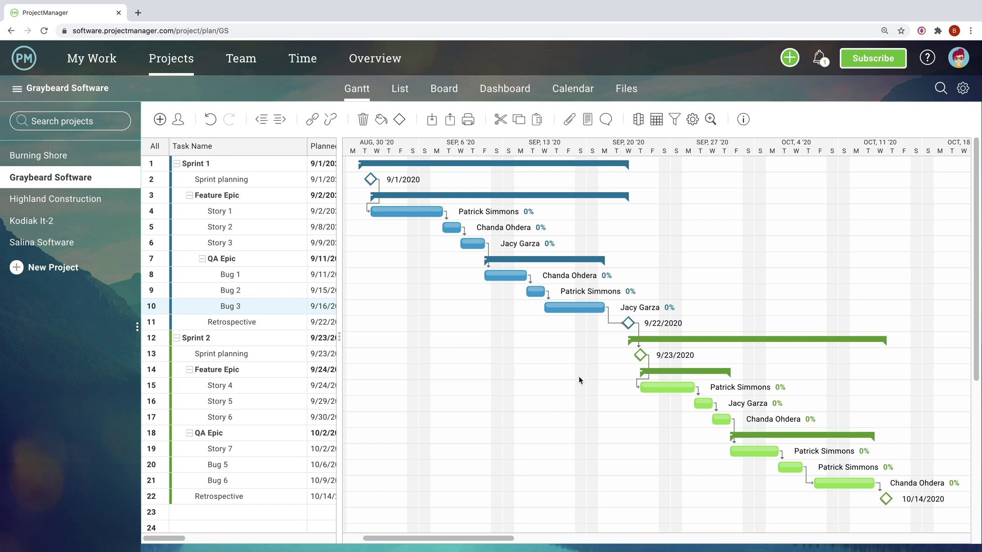
Drag Bug 3's bar end to a seven-day duration finishing Sep 24
drag(604, 307, 680, 310)
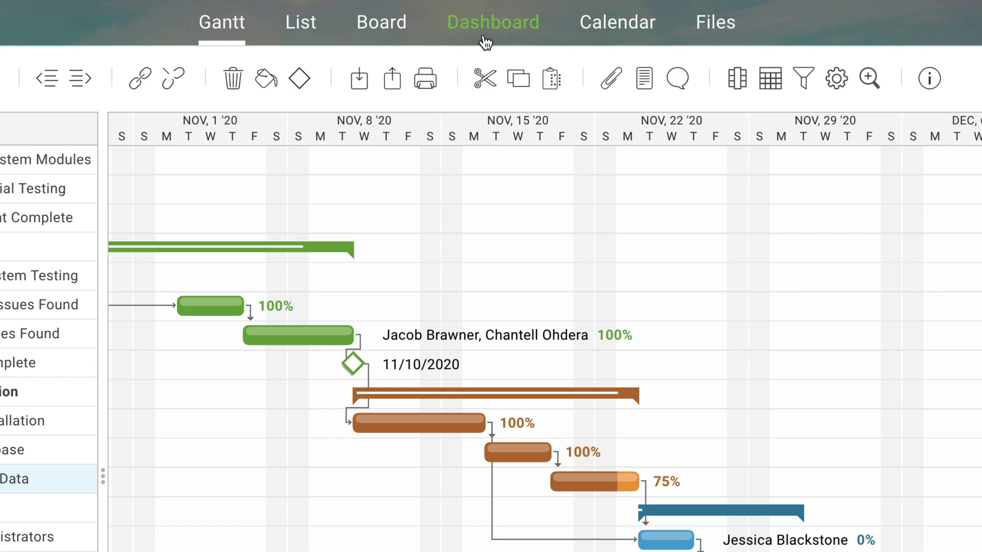
Switch to the Kodiak It-2 dashboard and expand the Tasks status chart
click(483, 41)
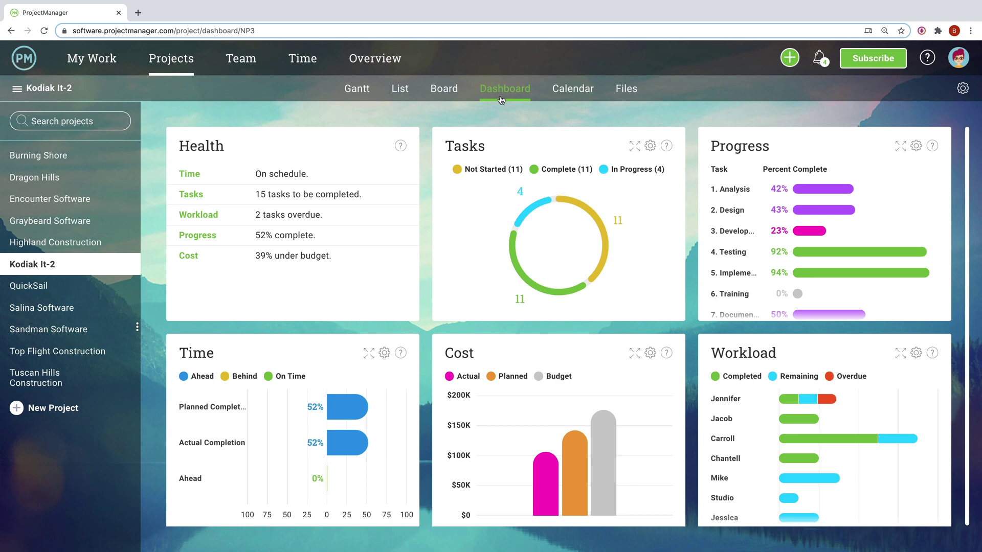
click(635, 146)
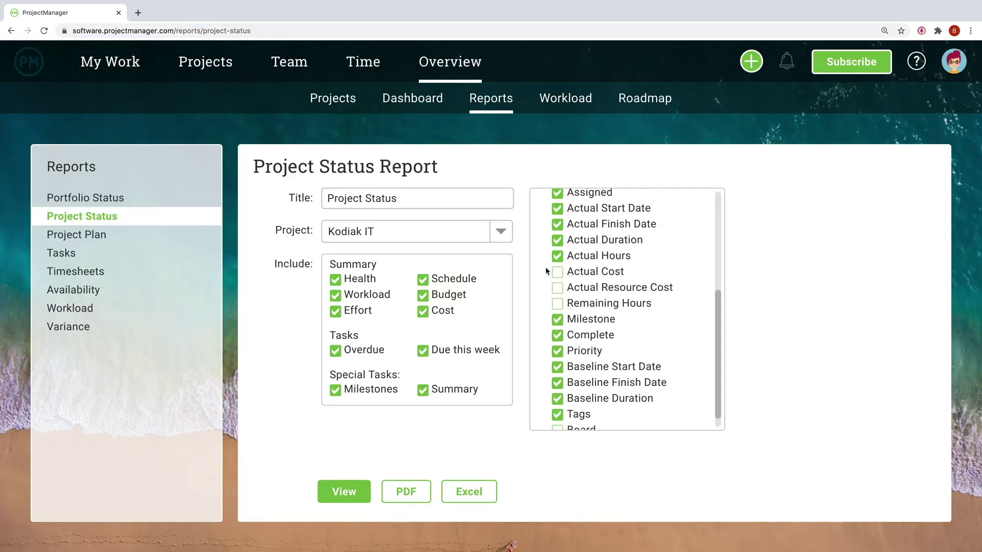
Generate the Project Status report with Actual Cost, Actual Resource Cost and Remaining Hours
click(557, 271)
click(557, 288)
click(345, 495)
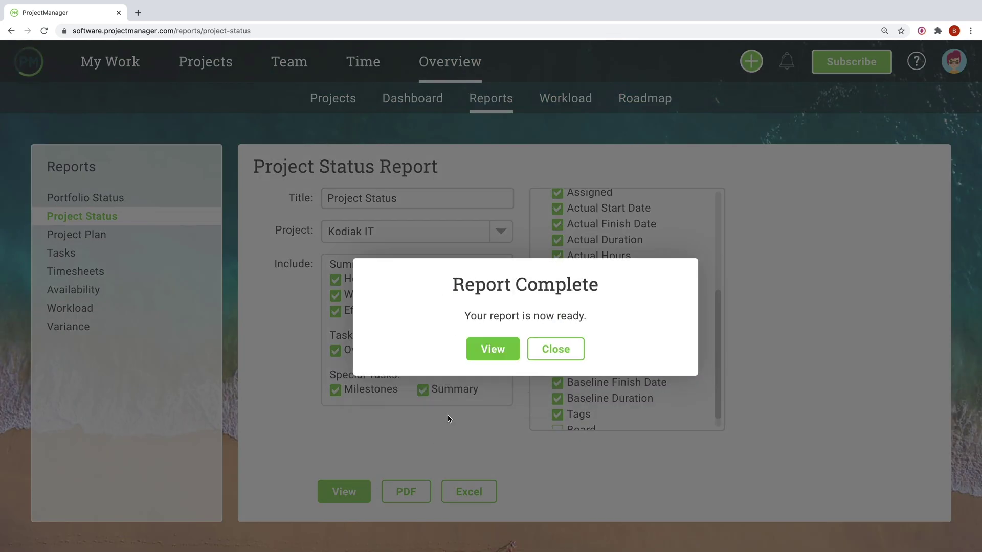
Open the finished Kodiak IT Project Status report and scroll through it
click(493, 353)
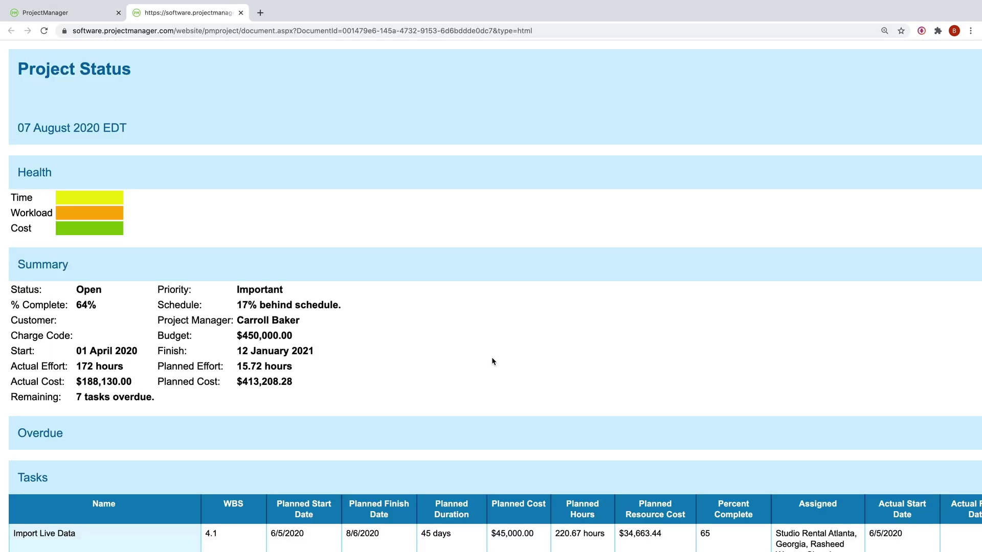
scroll(492, 357, down, 2)
scroll(492, 357, down, 2)
scroll(492, 356, down, 3)
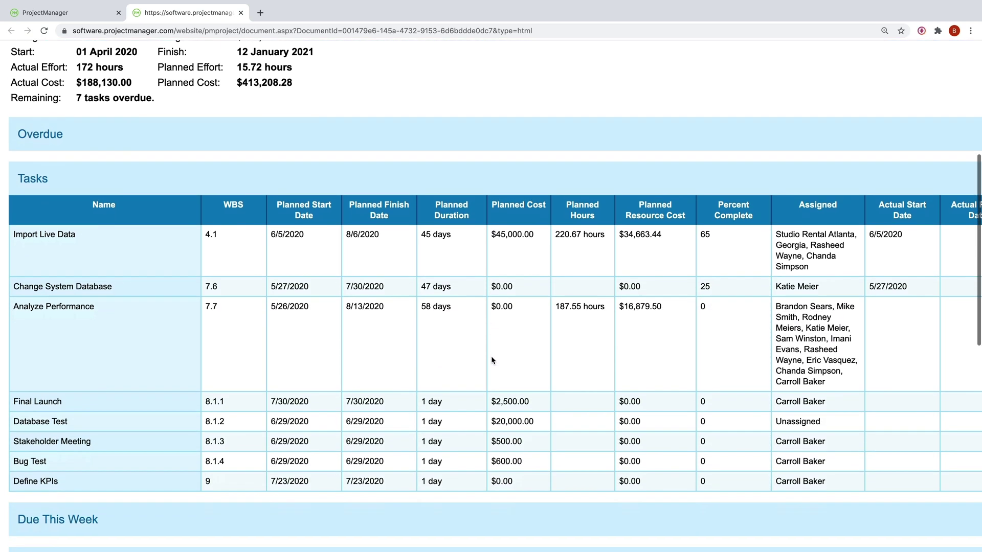
scroll(491, 357, down, 2)
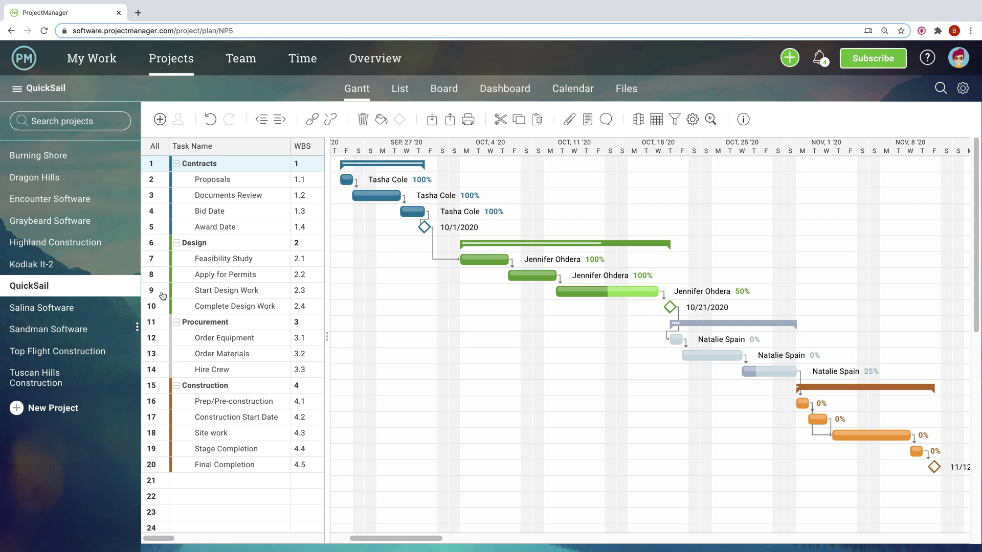
Drag the Apply for Permits Gantt bar's progress handle to 100% complete
click(174, 295)
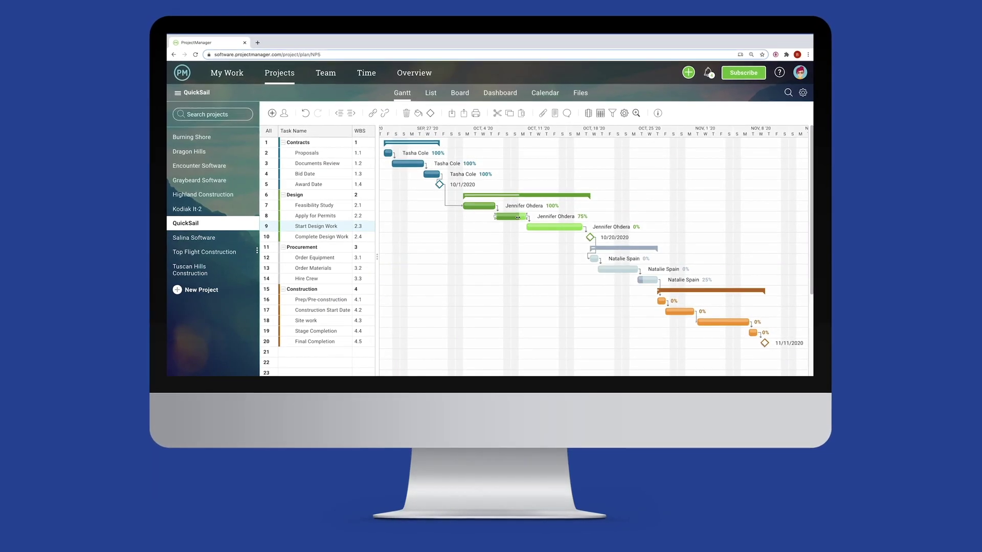
drag(517, 217, 527, 217)
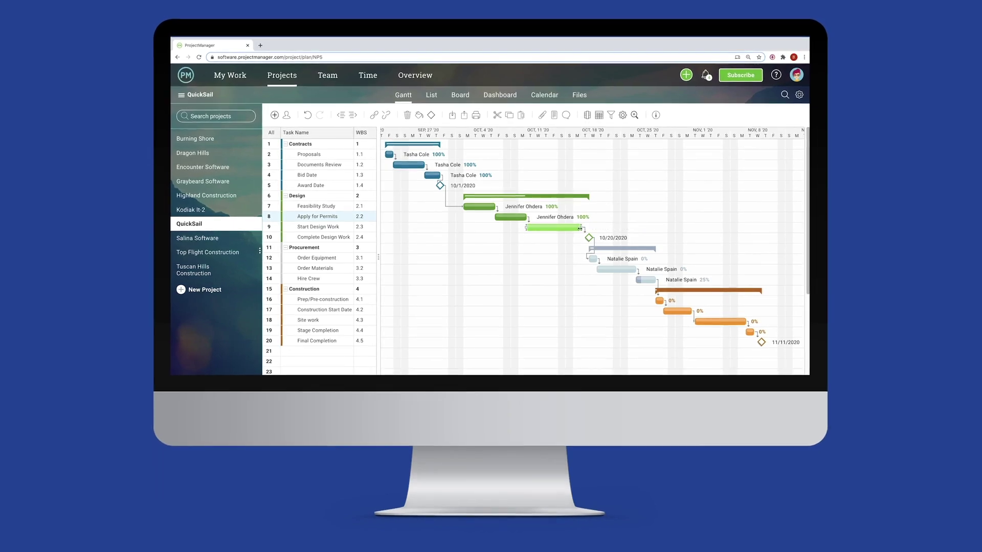